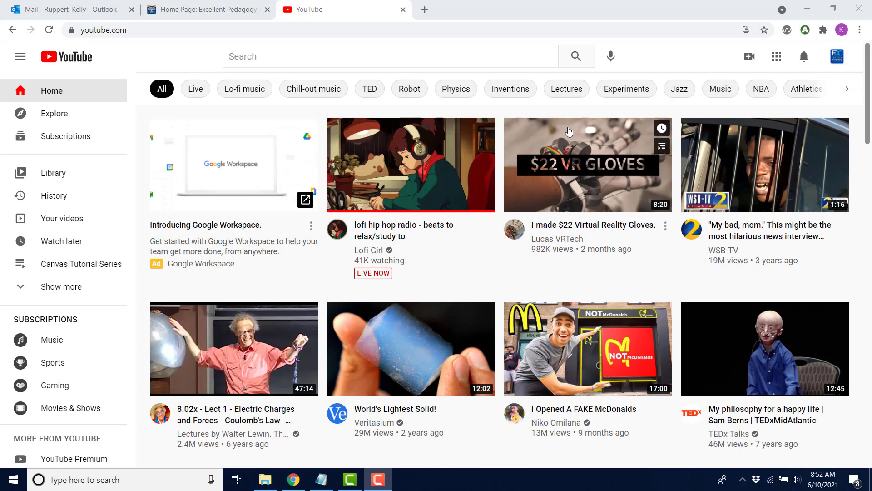
# Upload the SampleVideoForYouTubeDemo file from the Desktop to the channel as a new video
pyautogui.click(59, 224)
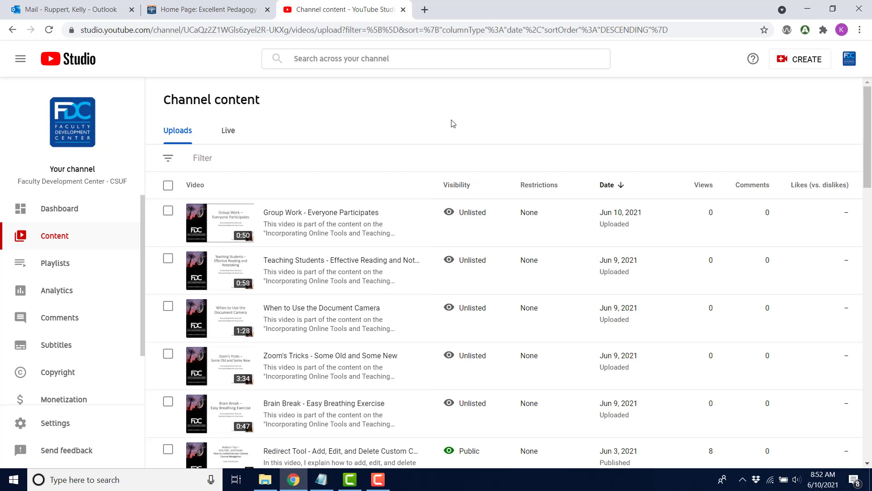
pyautogui.click(785, 63)
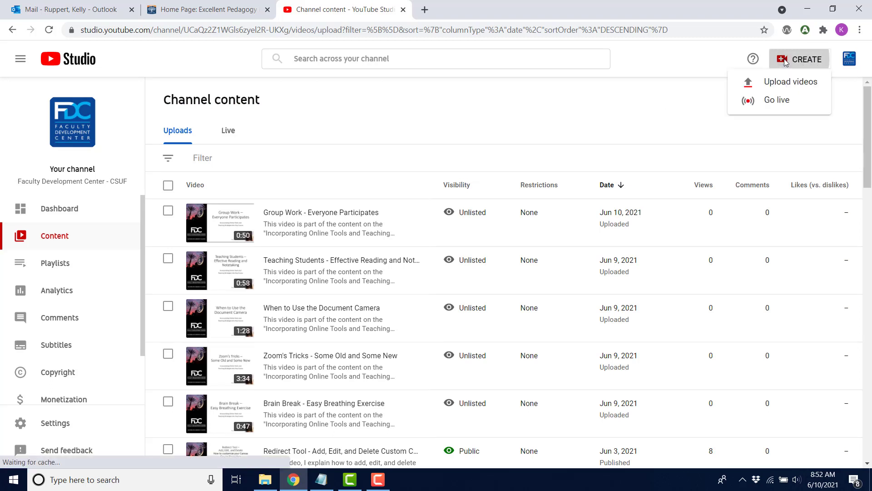
pyautogui.click(784, 83)
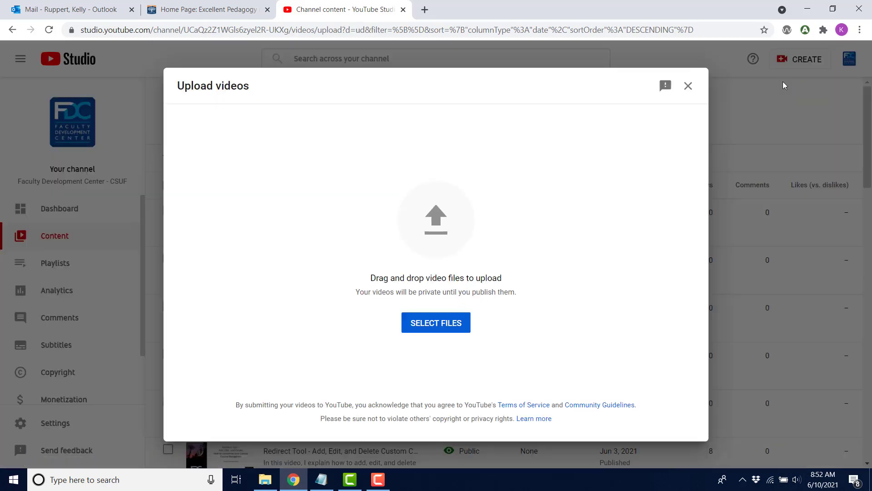
pyautogui.click(422, 324)
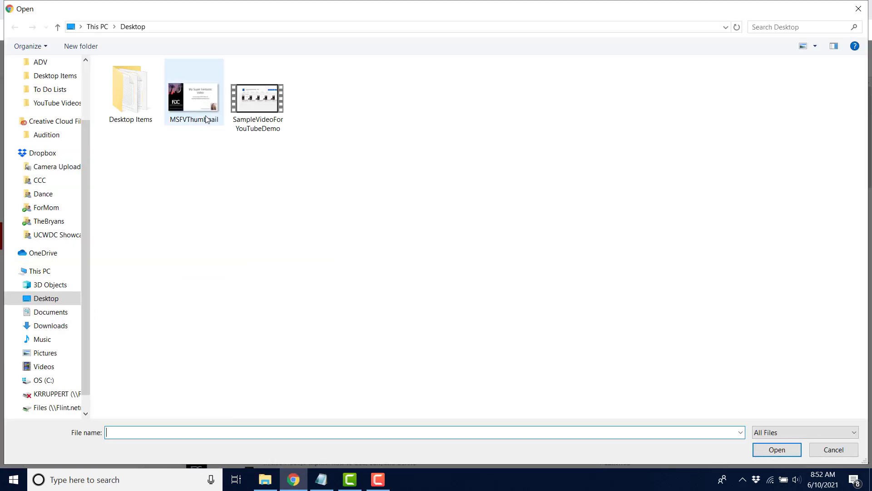
pyautogui.click(244, 108)
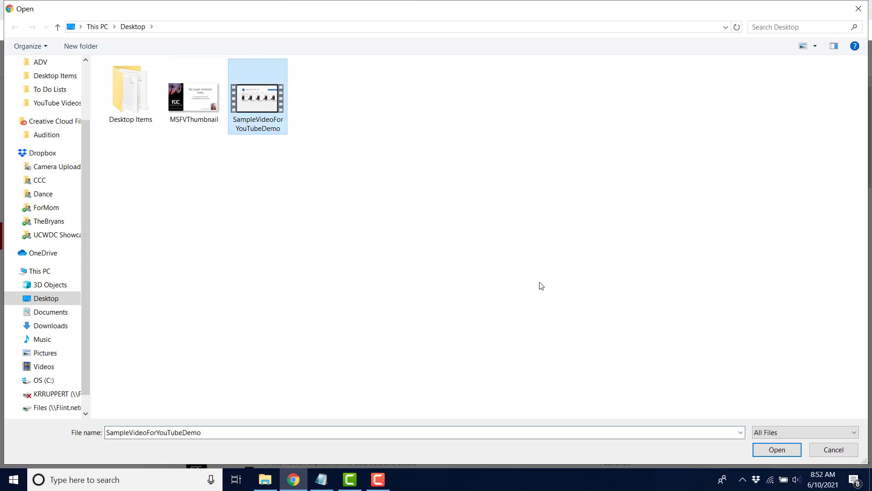
pyautogui.click(777, 449)
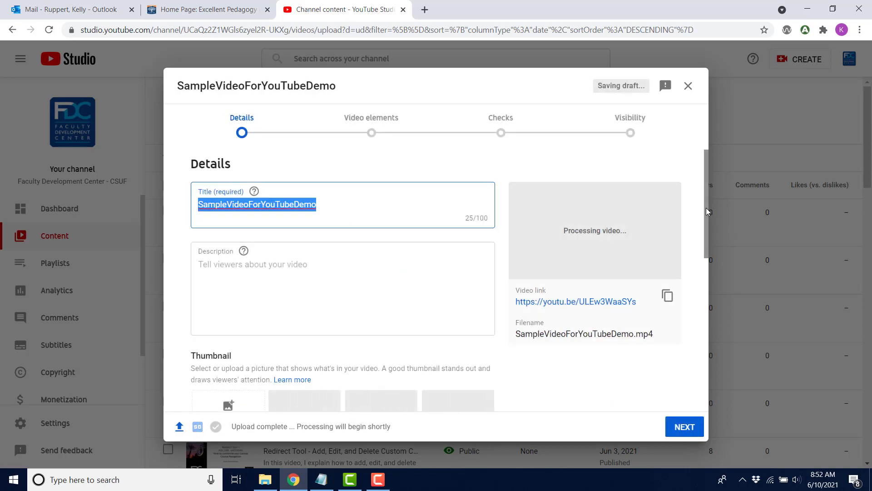
# Declare the uploaded video's audience as "No, it's not made for kids"
pyautogui.scroll(-1, 707, 219)
pyautogui.moveTo(707, 233); pyautogui.dragTo(706, 385)
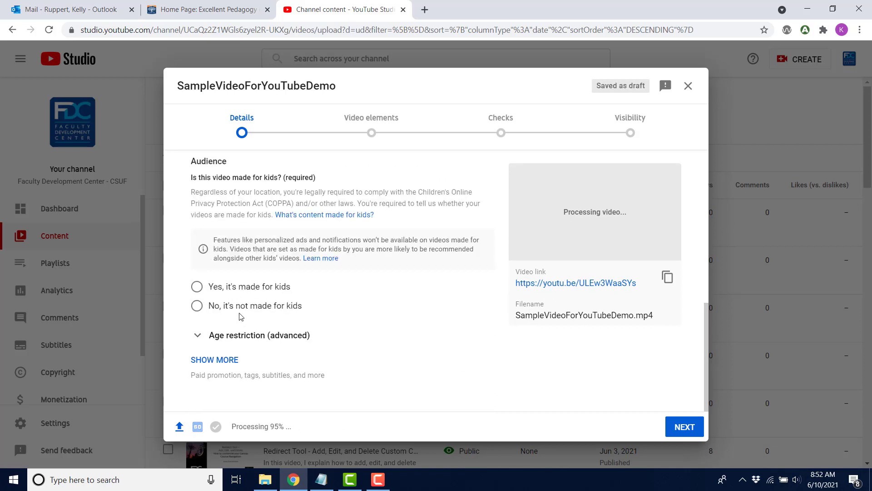
pyautogui.click(197, 306)
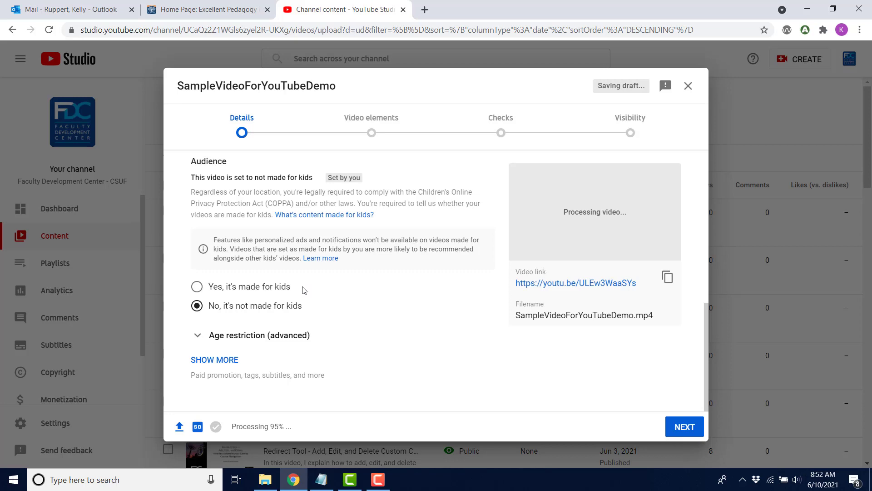
# Reveal the additional video details and set the video language to English (United States)
pyautogui.click(211, 361)
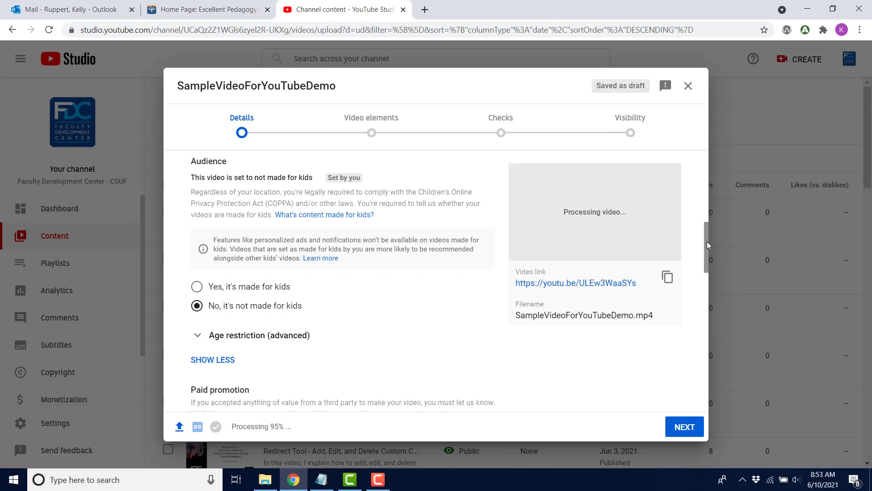
pyautogui.moveTo(707, 242); pyautogui.dragTo(708, 303)
pyautogui.scroll(-5, 709, 307)
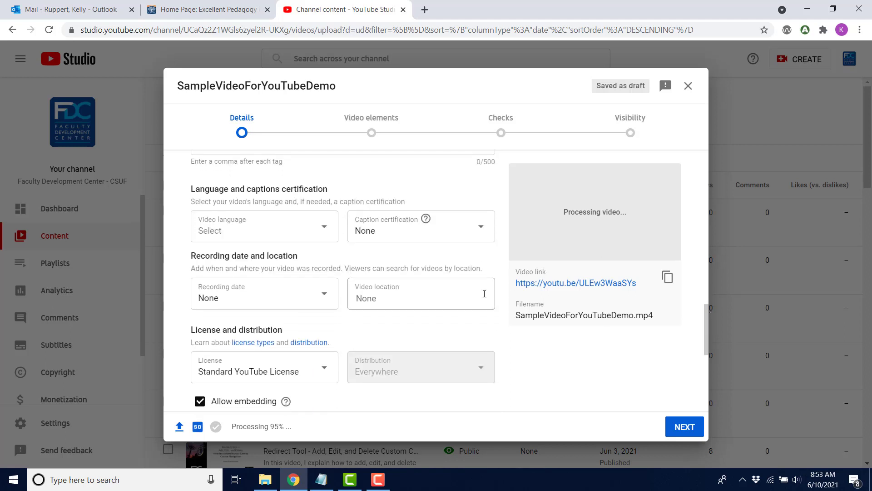
pyautogui.click(324, 230)
pyautogui.scroll(-14, 334, 268)
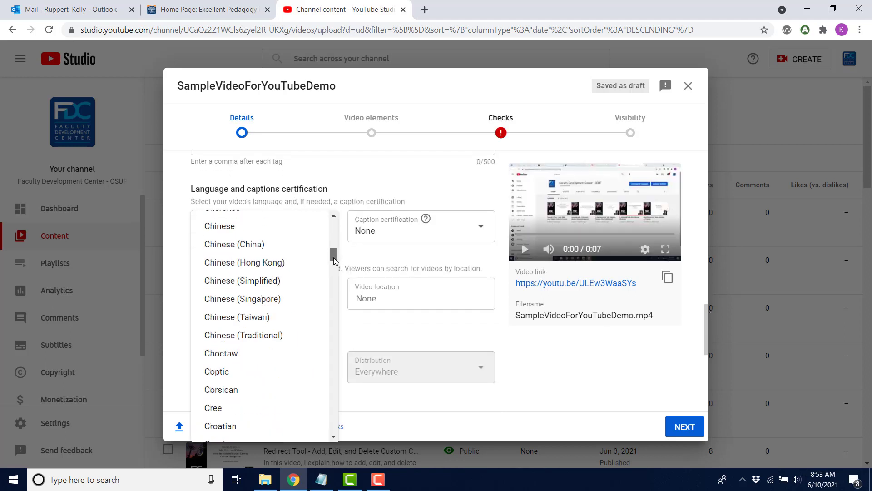
pyautogui.scroll(-4, 334, 271)
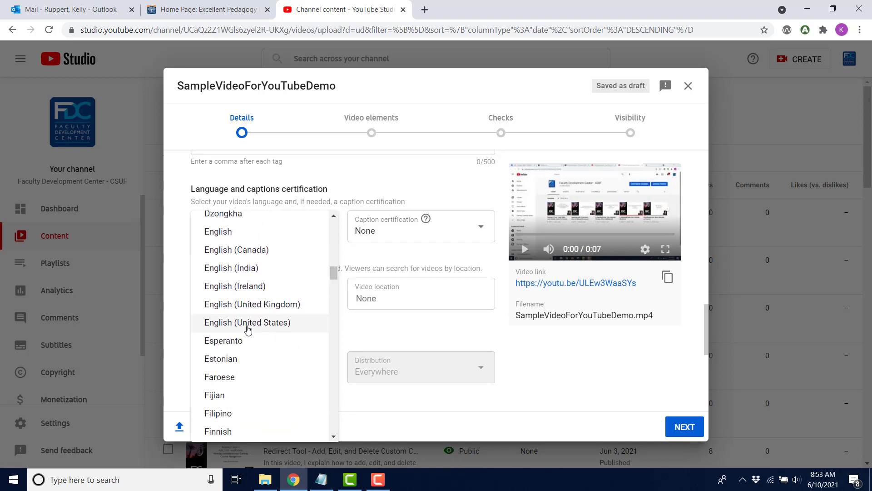
pyautogui.click(247, 328)
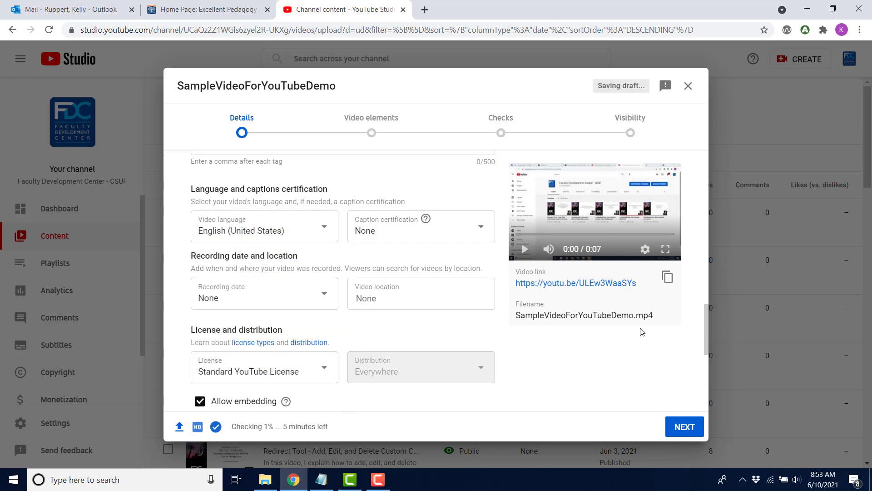
# Skip the video elements and checks stages, set the video's visibility to Unlisted and save it
pyautogui.scroll(-5, 668, 390)
pyautogui.click(679, 428)
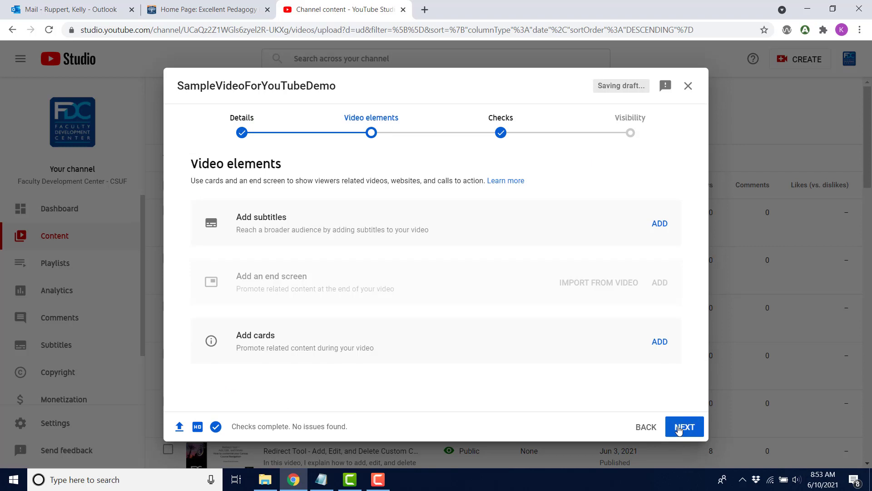
pyautogui.click(679, 429)
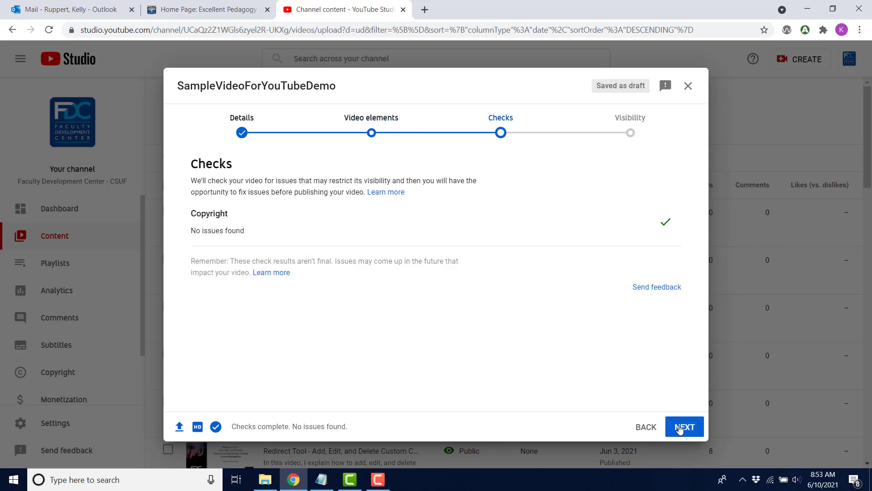
pyautogui.click(680, 428)
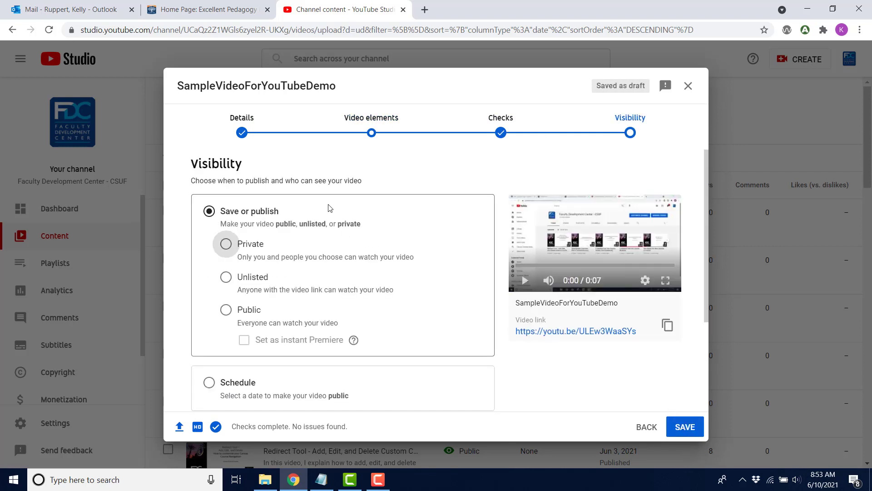
pyautogui.click(226, 278)
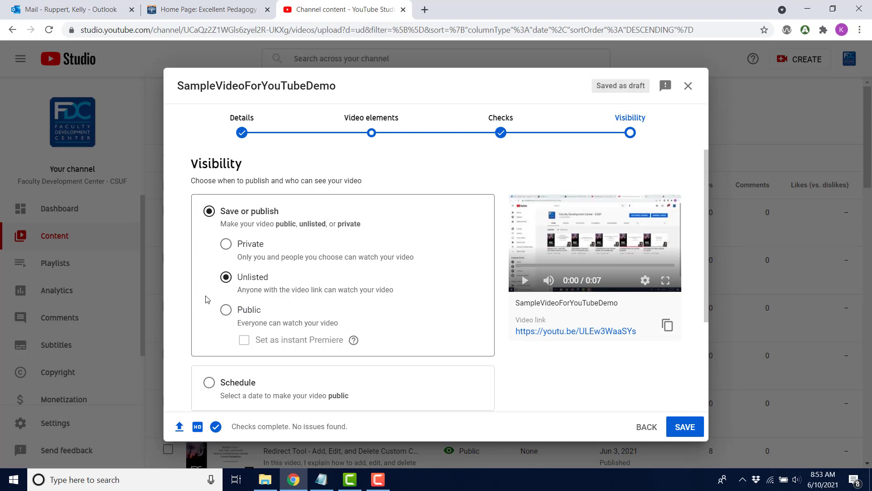
pyautogui.click(685, 427)
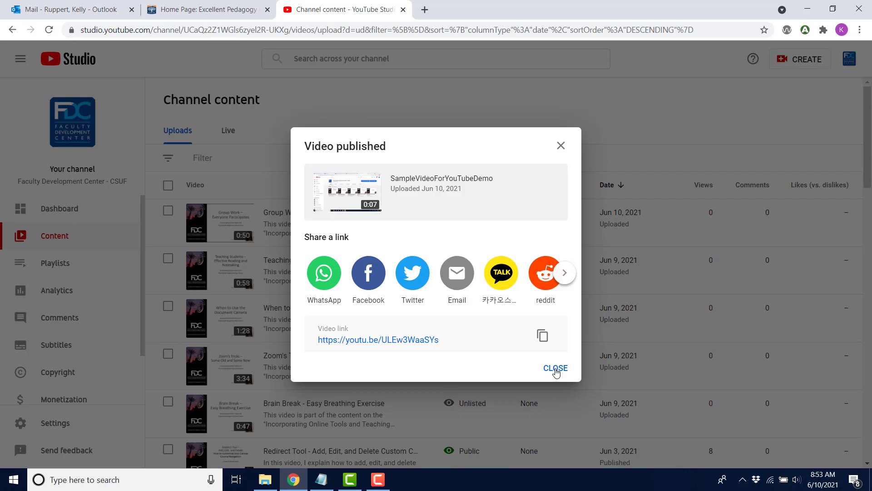
pyautogui.click(556, 369)
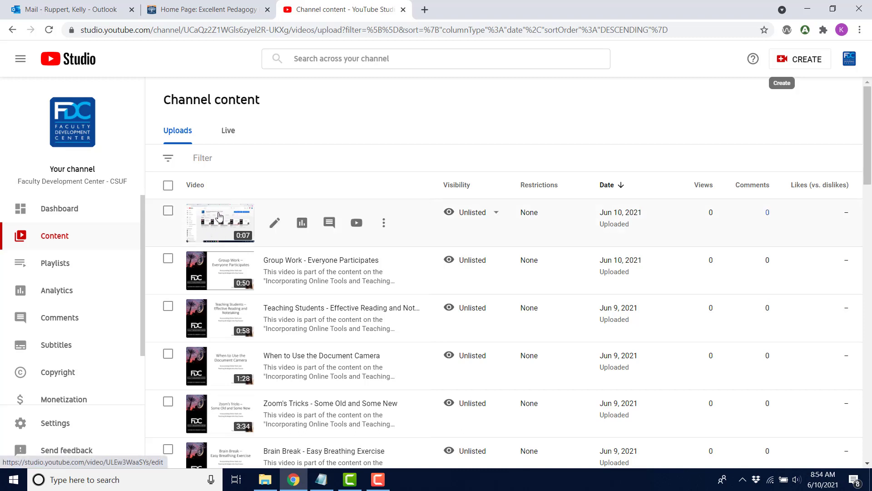
# Edit the sample video's details to use the MSFVThumbnail image as its custom thumbnail, and save the change
pyautogui.click(274, 225)
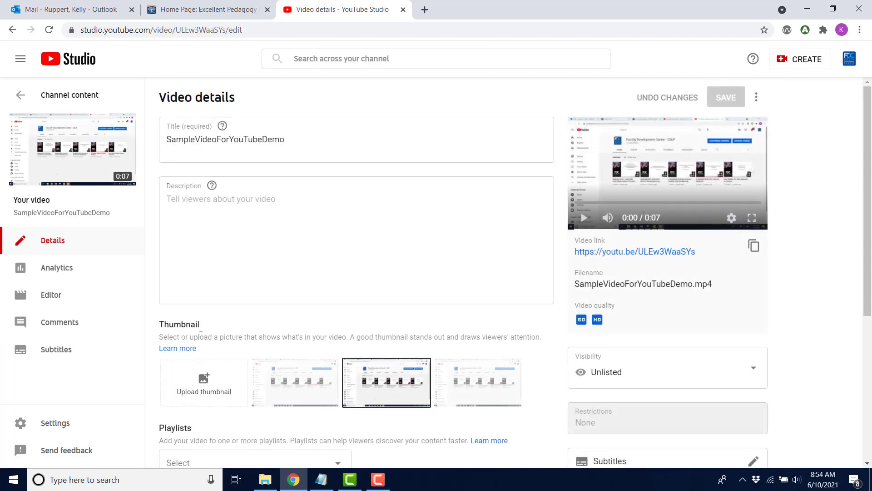
pyautogui.click(203, 381)
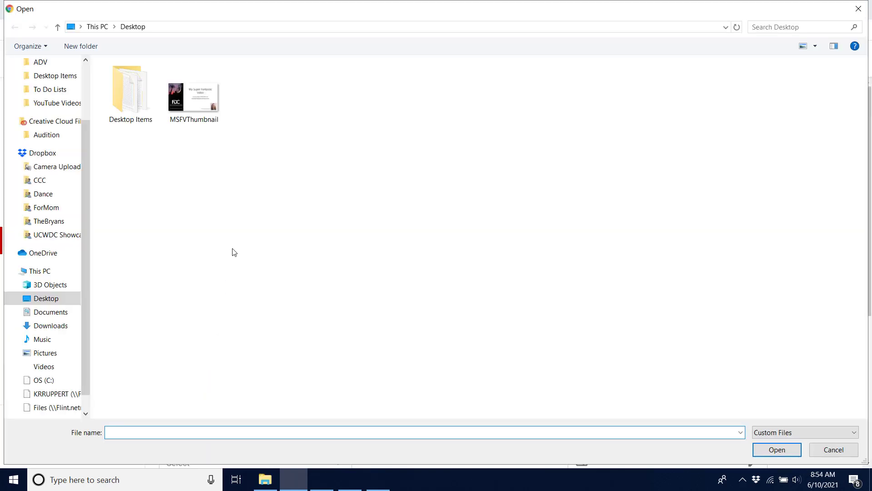
pyautogui.click(193, 100)
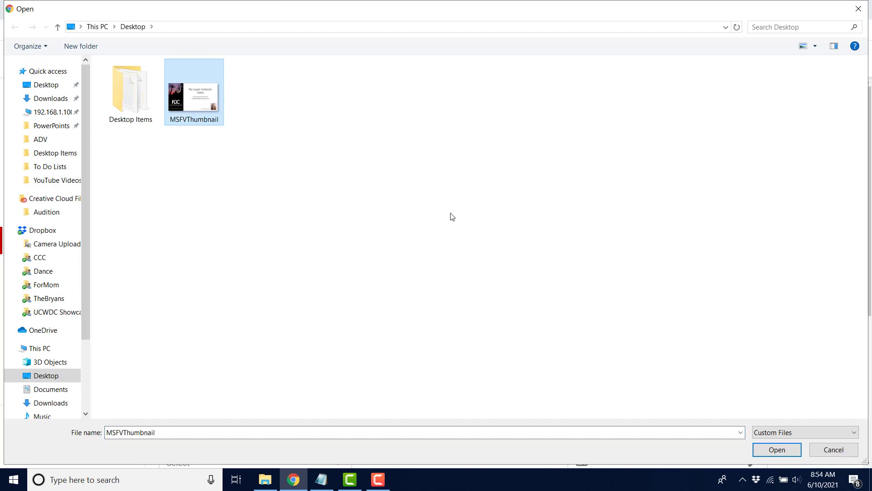
pyautogui.click(775, 451)
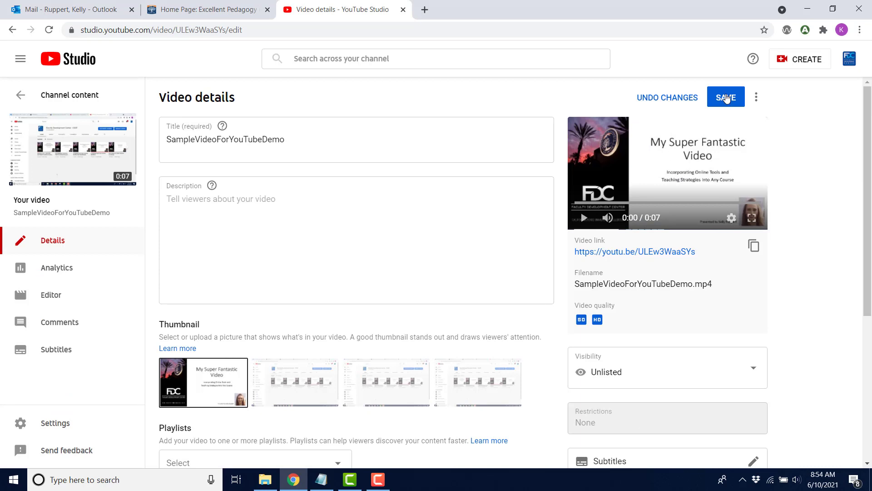
pyautogui.click(726, 98)
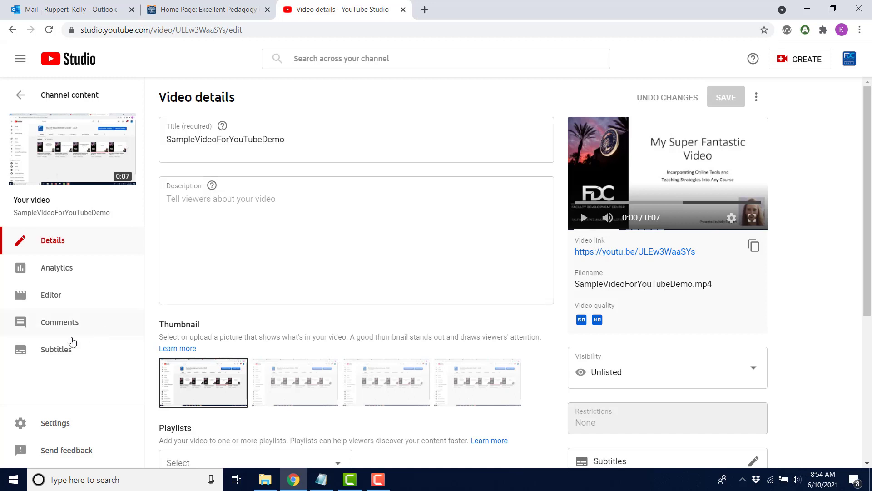
# Go to the subtitles of the "Brain Break - Easy Breathing Exercise" video and duplicate the automatic English track for editing
pyautogui.click(51, 350)
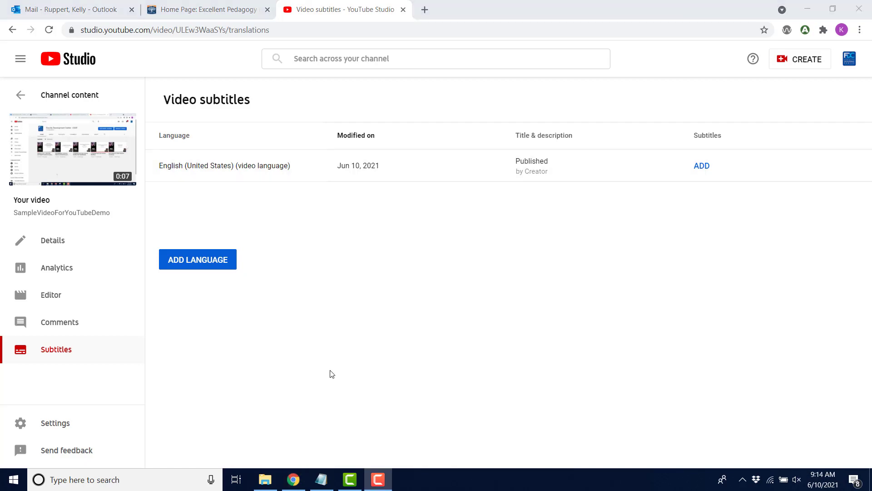
pyautogui.click(56, 98)
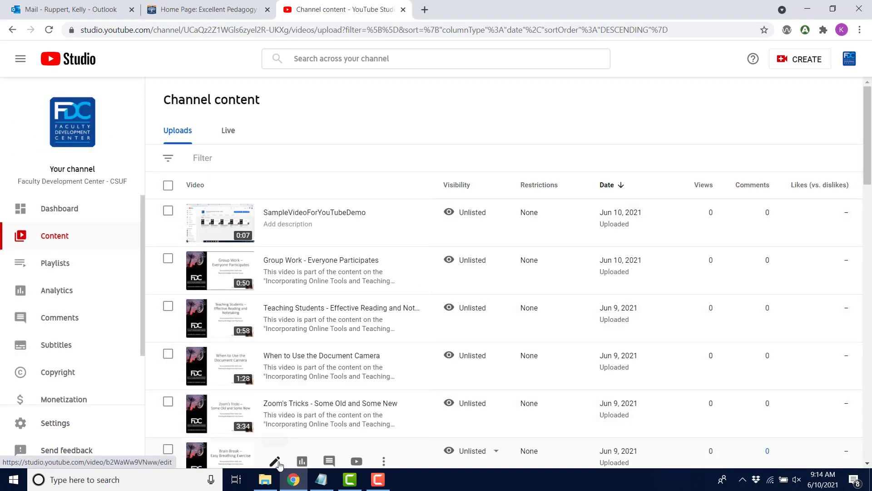
pyautogui.click(276, 461)
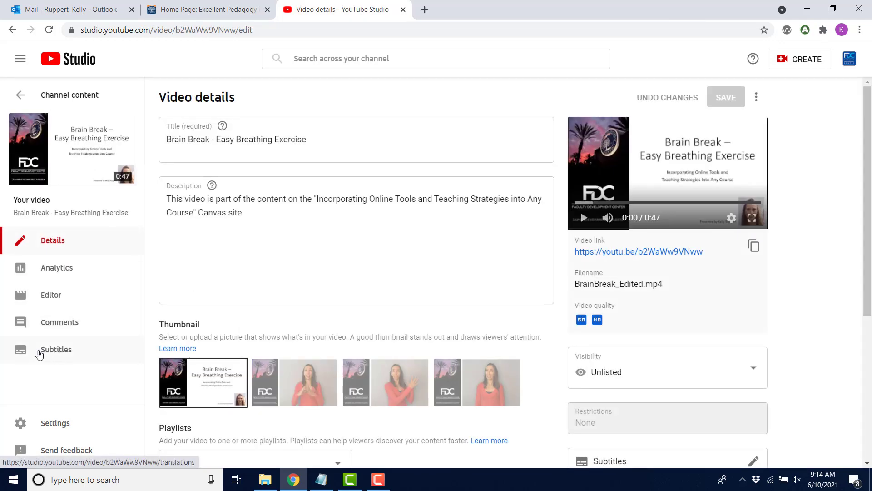
pyautogui.click(39, 354)
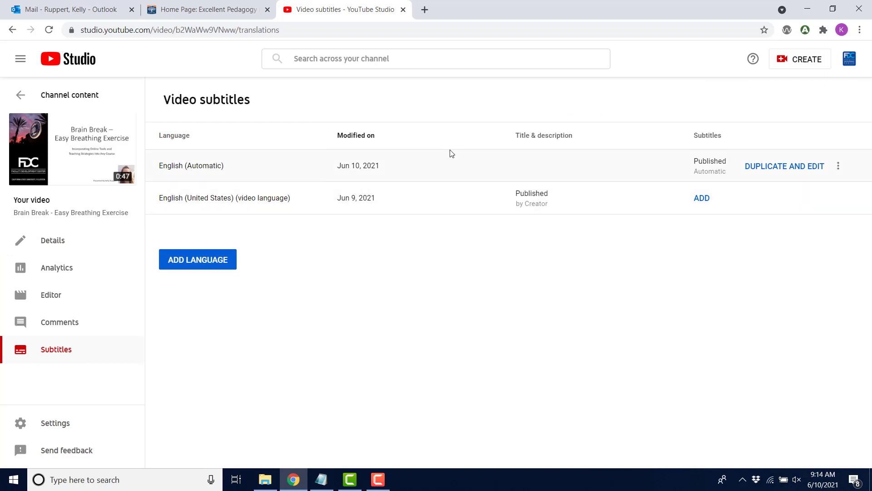
pyautogui.click(769, 169)
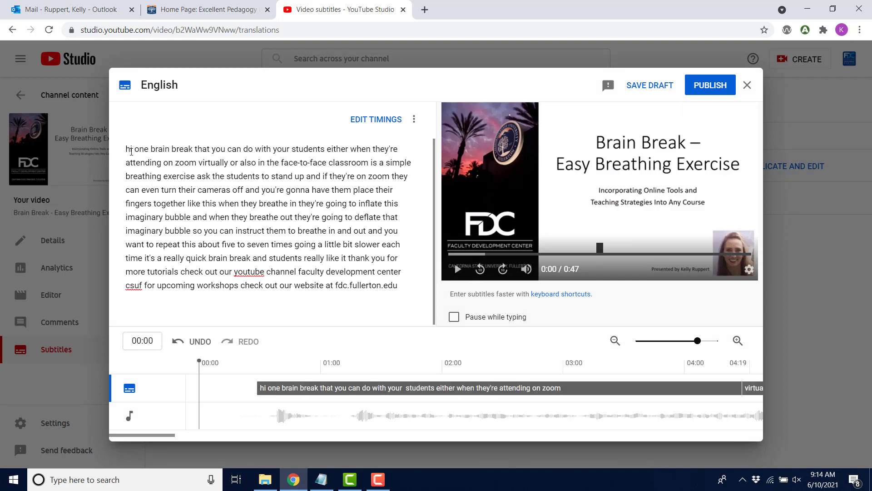
# Correct the capitalization and punctuation at the start of the subtitle text so it reads "Hi. One brain break"
pyautogui.press('Delete')
pyautogui.write('Hi,')
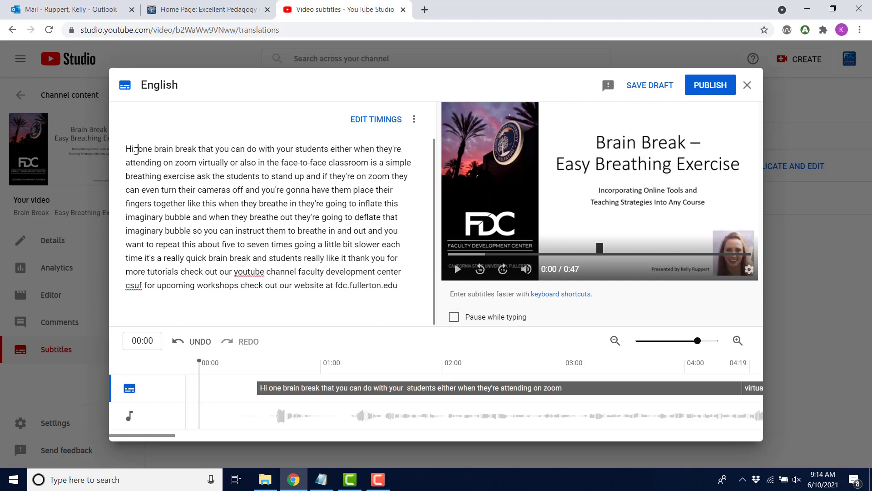
pyautogui.press('Delete')
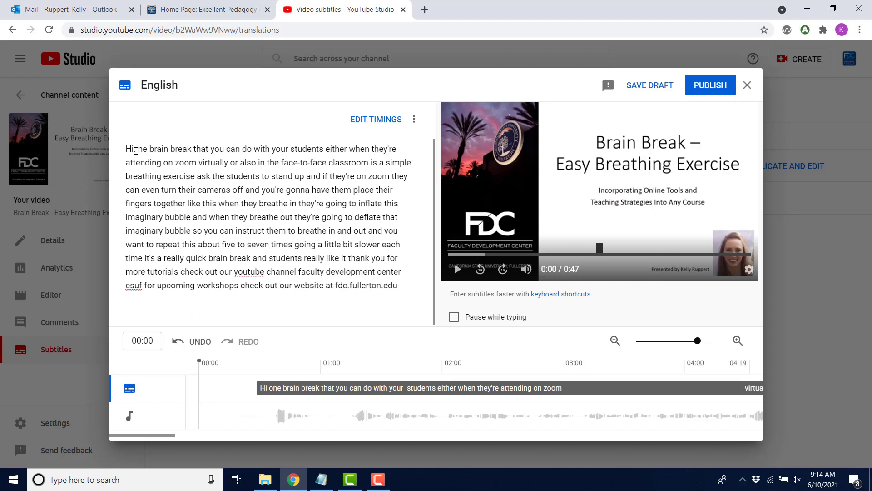
pyautogui.write('O')
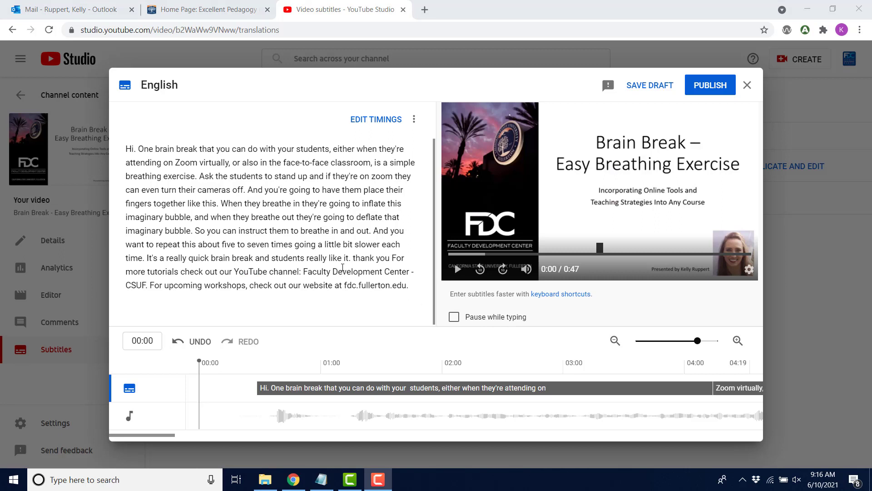
# Correct "thank you" near the end of the subtitle text to "Thank you!" and publish the English subtitles
pyautogui.click(355, 260)
pyautogui.press('BackSpace')
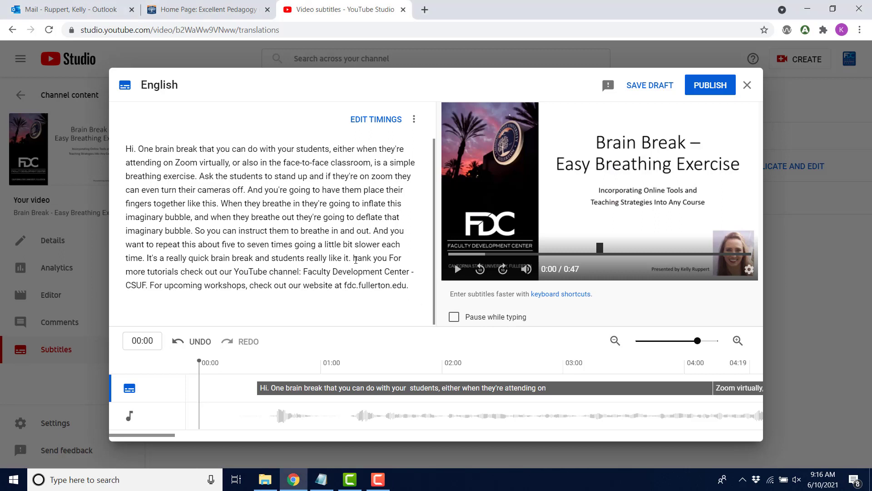
pyautogui.write('T')
pyautogui.write('!')
pyautogui.click(713, 88)
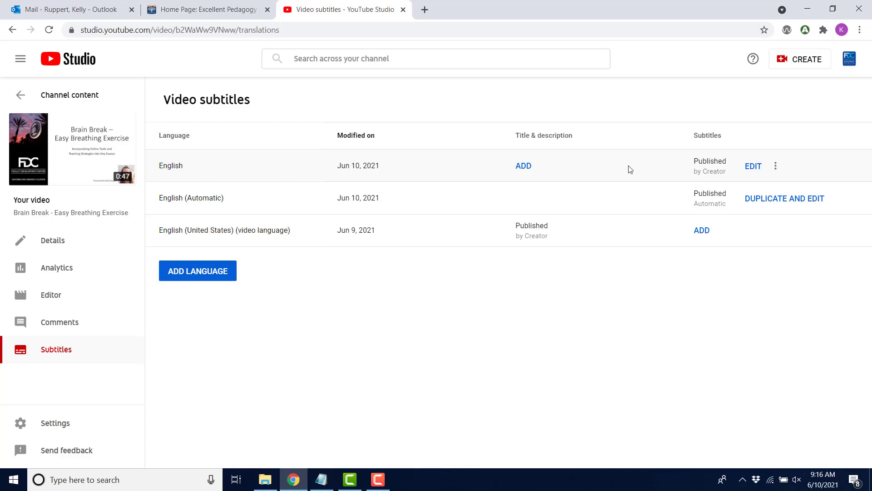
pyautogui.moveTo(80, 162)
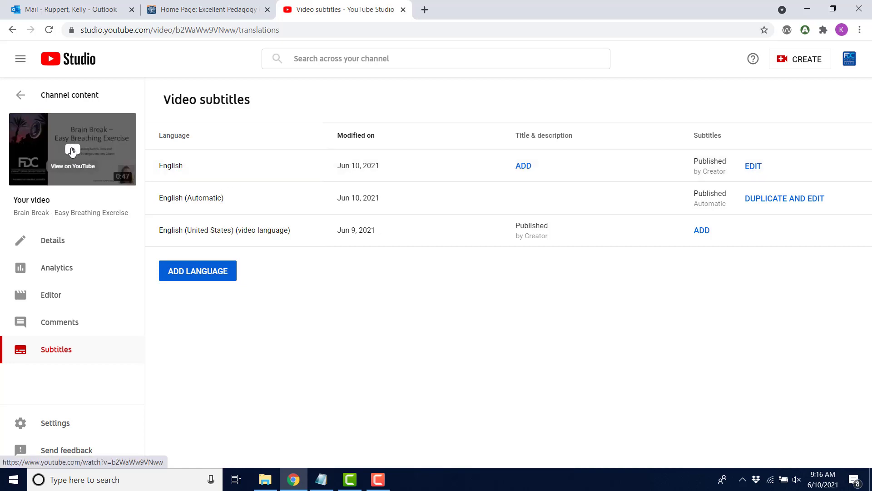
# View the "Brain Break - Easy Breathing Exercise" video on YouTube and check its captions by switching them off and on again
pyautogui.click(72, 152)
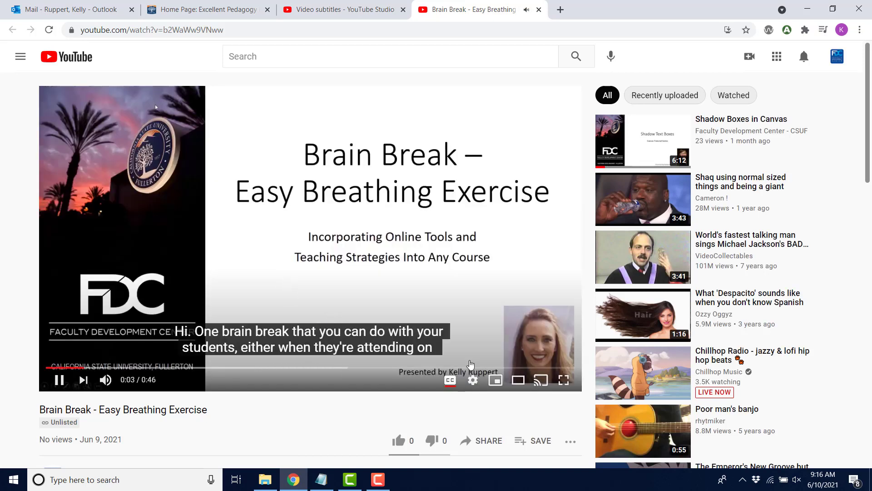
pyautogui.click(449, 384)
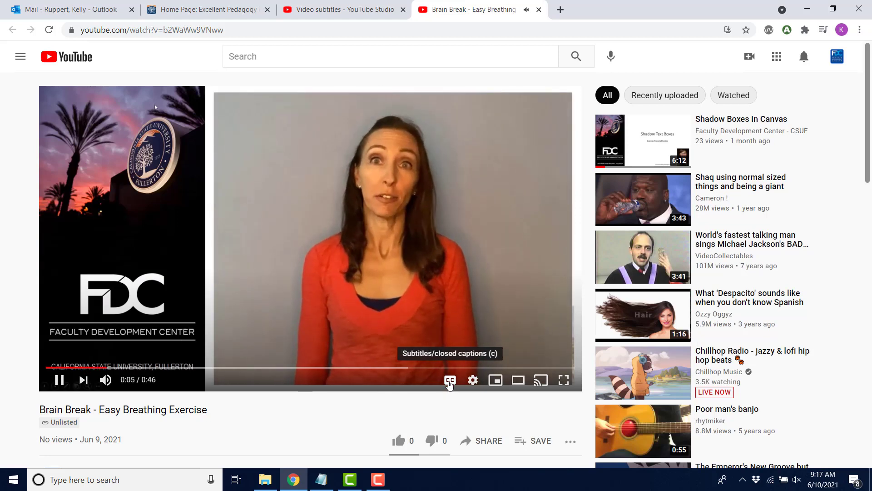
pyautogui.click(449, 384)
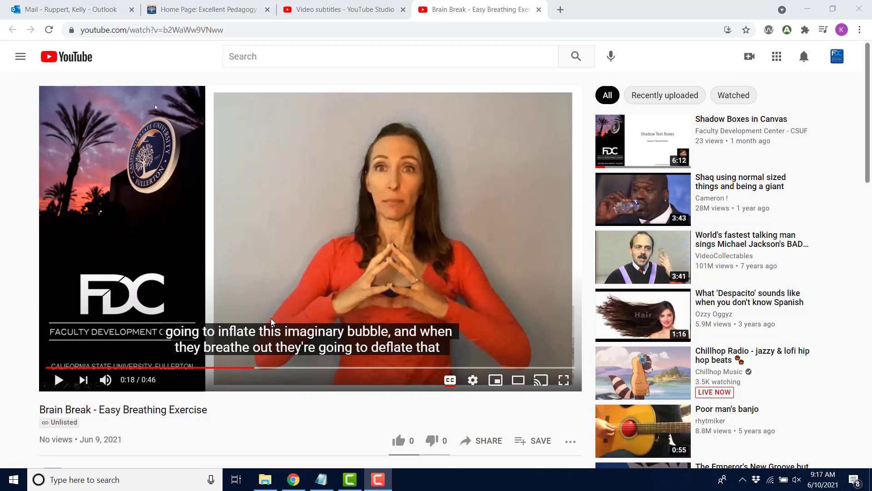
# Copy the video's share link and switch to the Canvas course to open its Home Page for editing
pyautogui.click(484, 440)
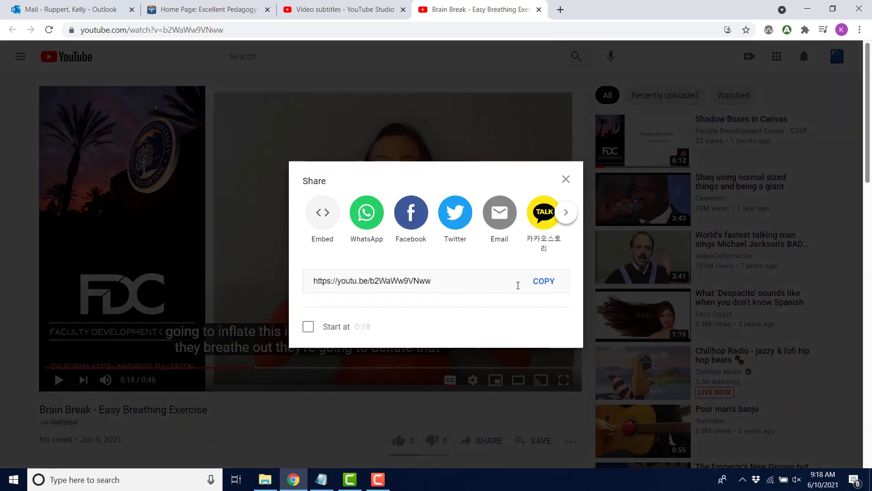
pyautogui.click(545, 283)
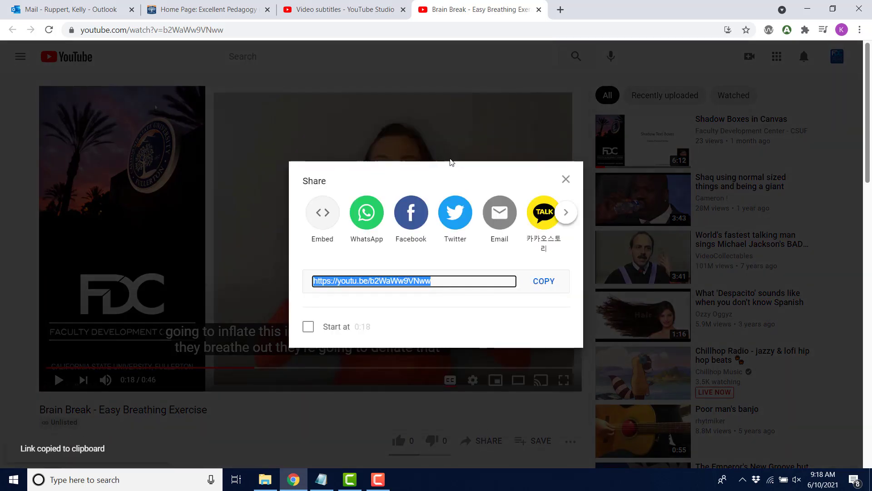
pyautogui.click(209, 9)
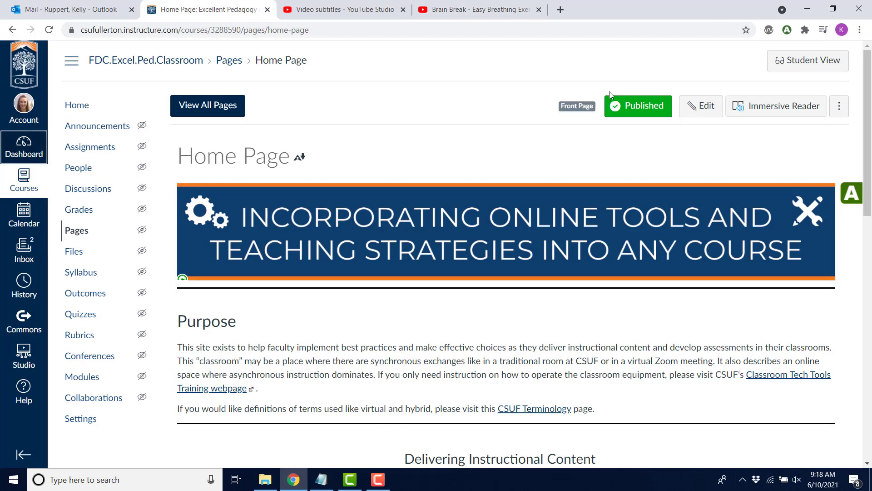
pyautogui.click(709, 112)
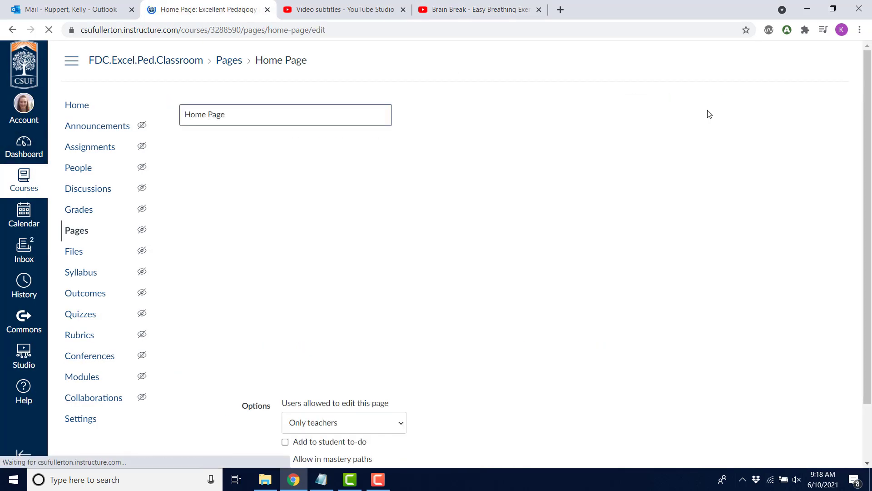
# Paste the video link on a new line below the CSUF Terminology sentence and add an empty line after it
pyautogui.moveTo(836, 212); pyautogui.dragTo(835, 231)
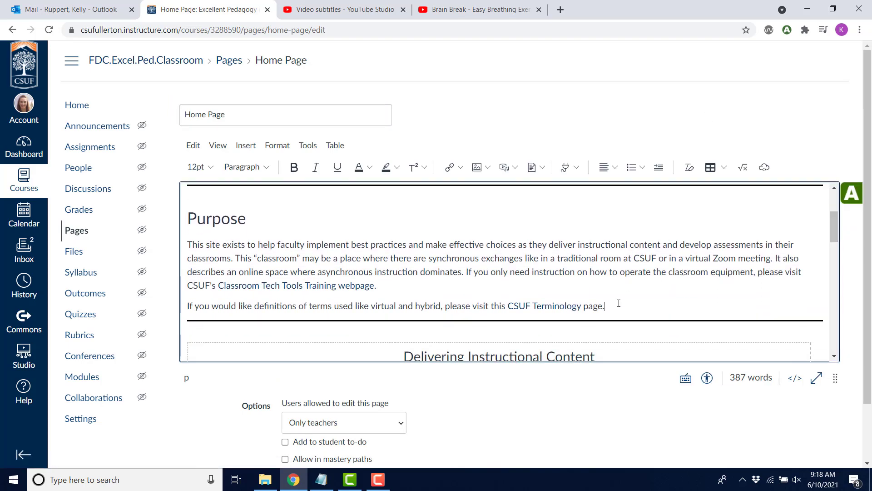
pyautogui.press('Return')
pyautogui.scroll(1, 519, 323)
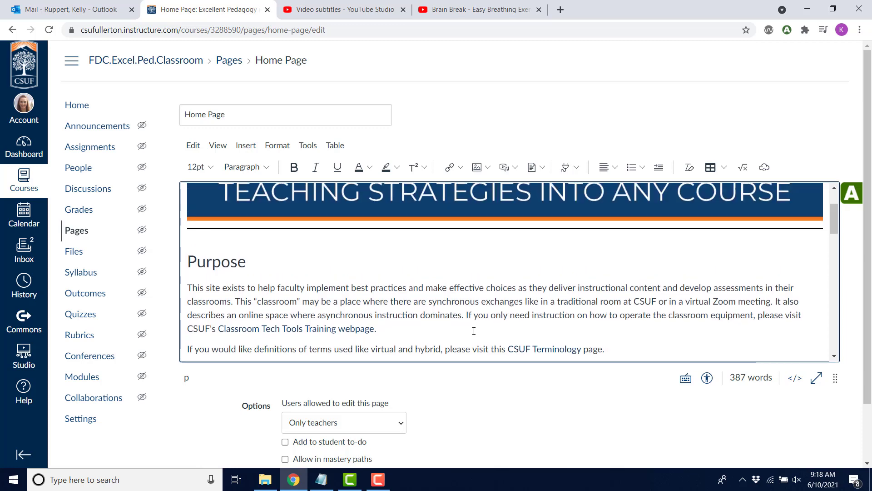
pyautogui.scroll(-1, 833, 230)
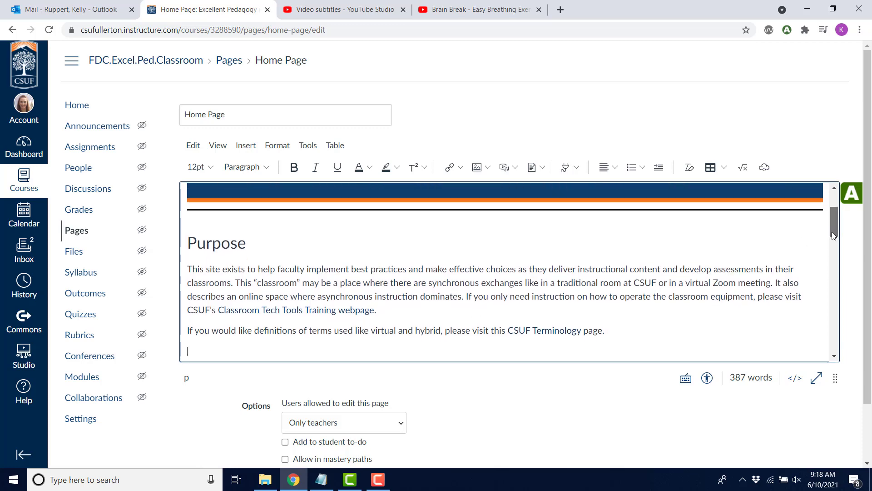
pyautogui.hotkey('ctrl', 'v')
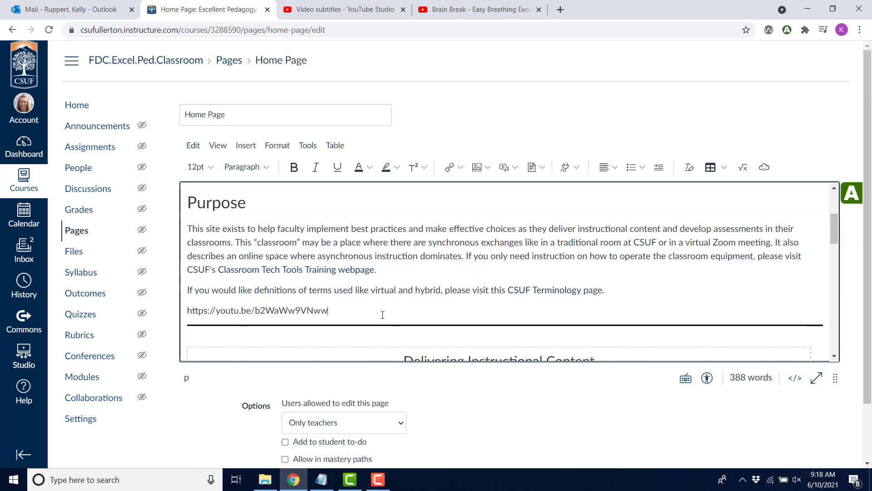
pyautogui.press('Return')
# Change the display text of the pasted video link to "Video Showing XYZ" and place the cursor on the empty line below
pyautogui.moveTo(331, 311); pyautogui.dragTo(188, 311)
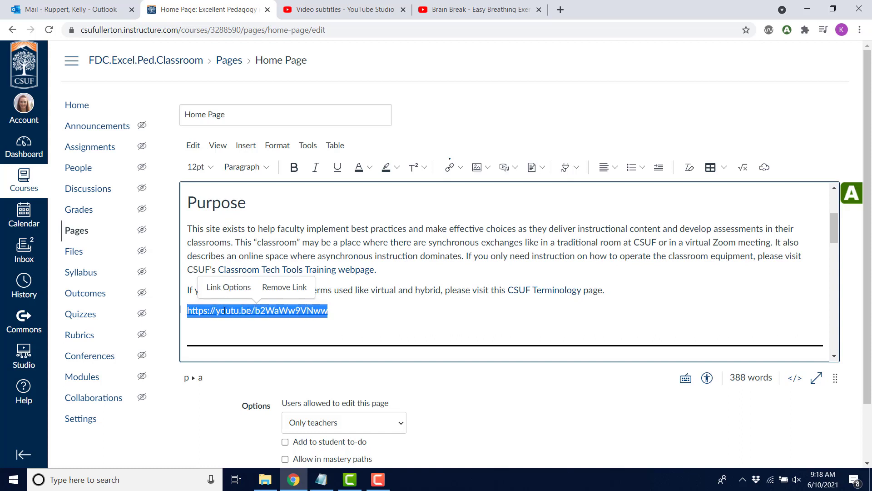
pyautogui.click(225, 286)
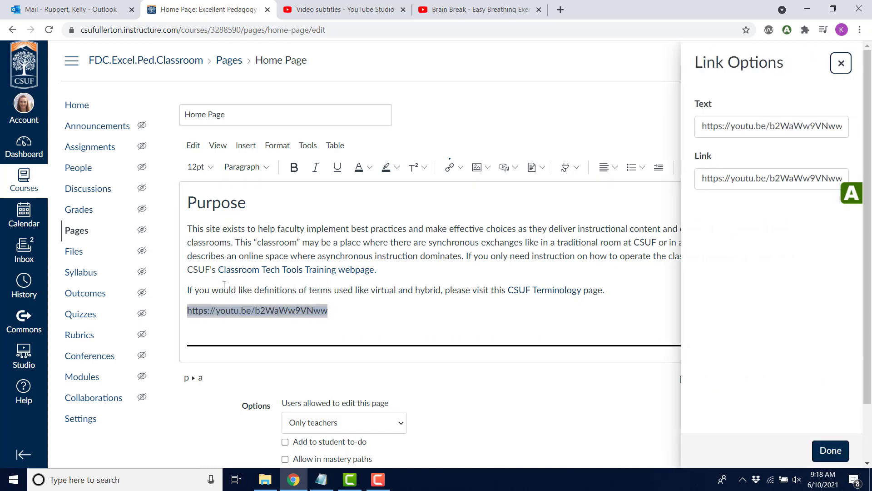
pyautogui.doubleClick(760, 126)
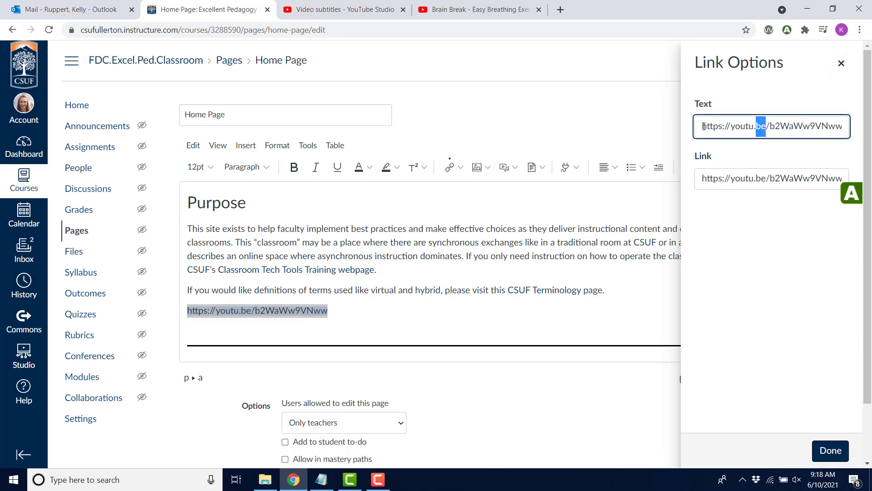
pyautogui.moveTo(703, 126); pyautogui.dragTo(858, 134)
pyautogui.write('V')
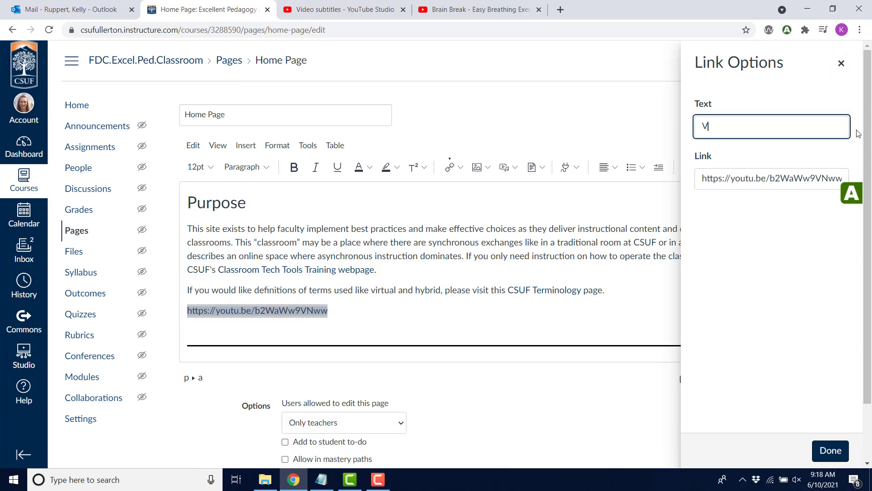
pyautogui.write('ideo Showing XYZ')
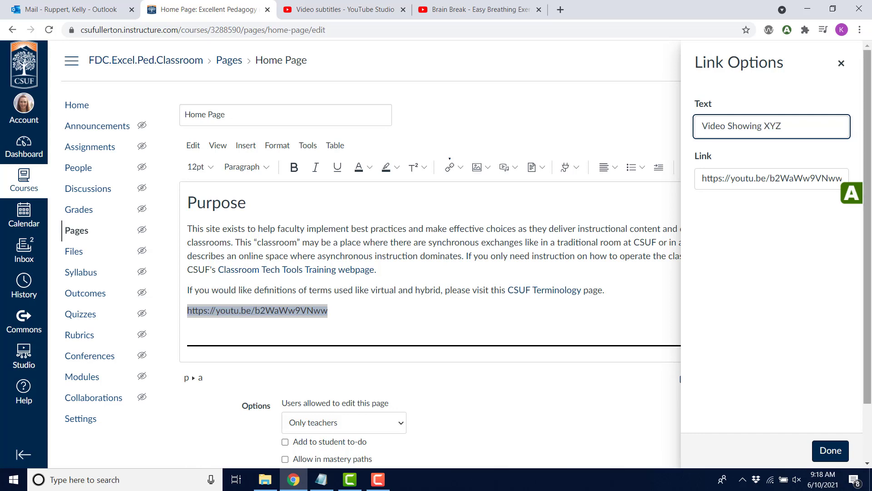
pyautogui.click(830, 451)
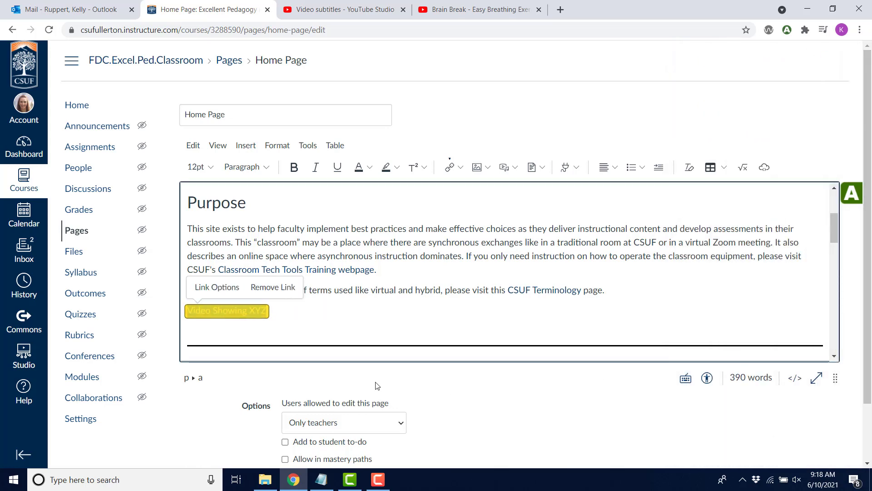
pyautogui.click(275, 329)
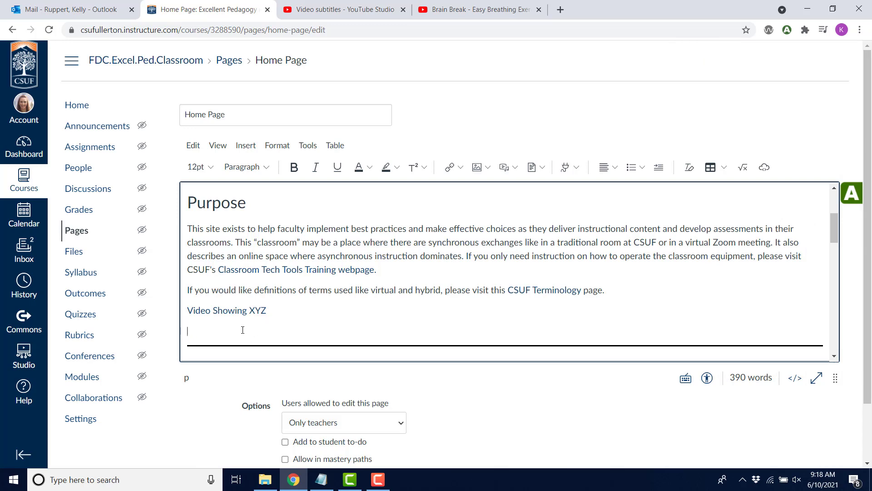
# Switch back to the YouTube video and copy its embed code from the share options
pyautogui.click(464, 10)
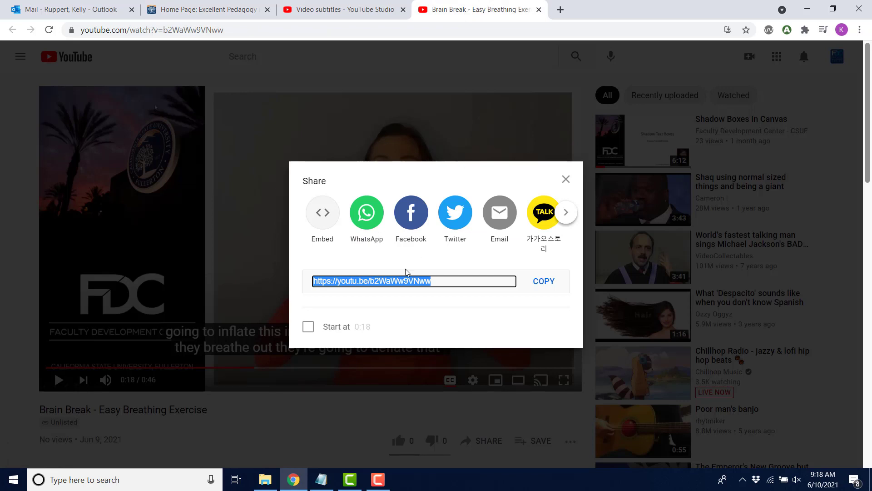
pyautogui.click(323, 213)
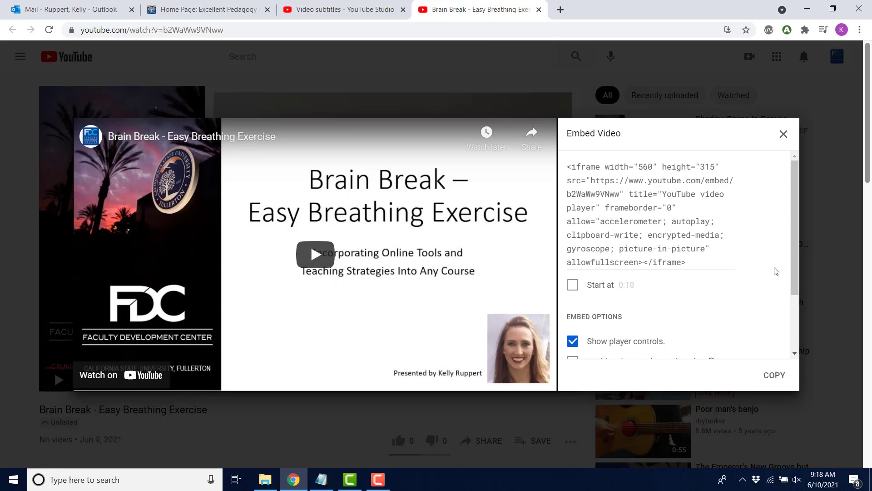
pyautogui.scroll(-2, 777, 271)
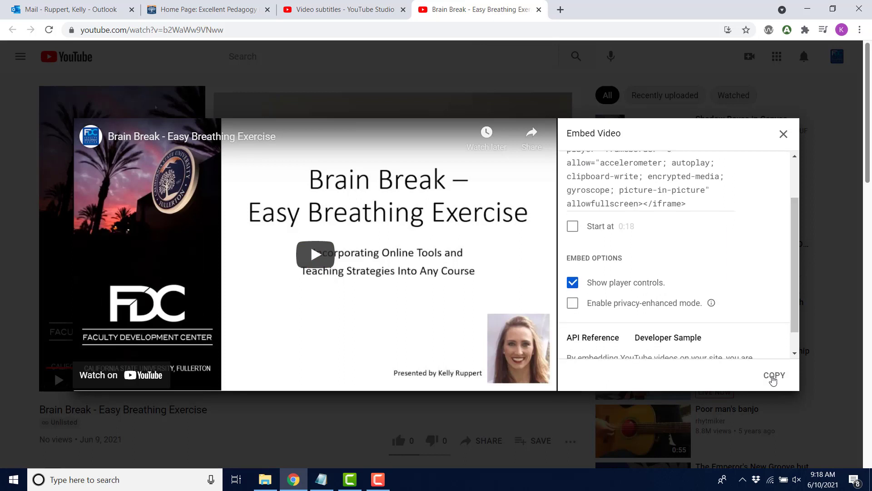
pyautogui.click(774, 375)
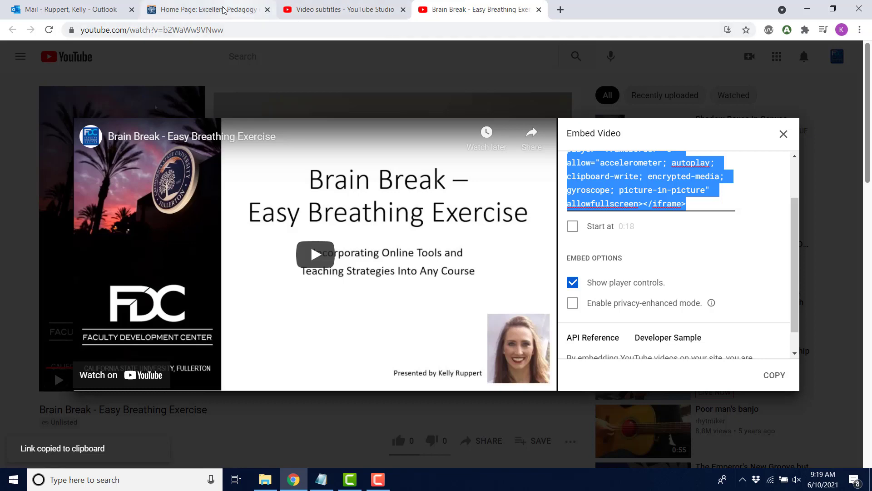
# Return to the Canvas Home Page editor and embed the video below the "Video Showing XYZ" link using the copied code
pyautogui.click(207, 10)
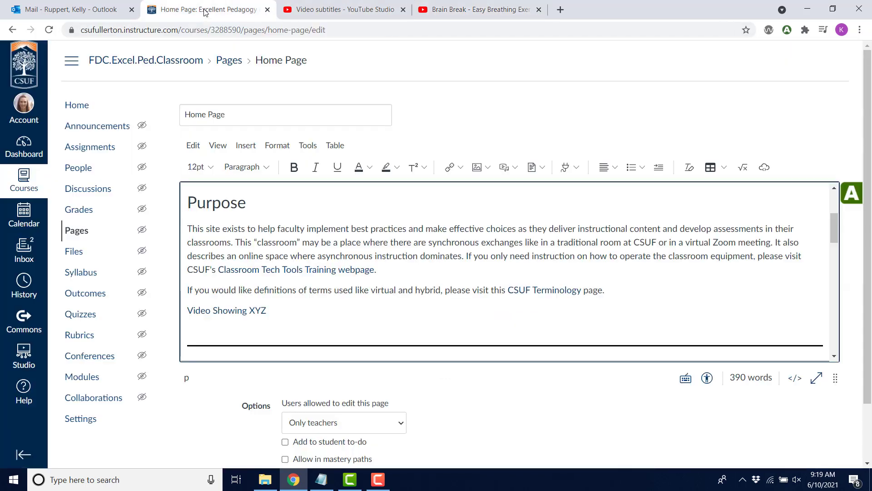
pyautogui.click(247, 150)
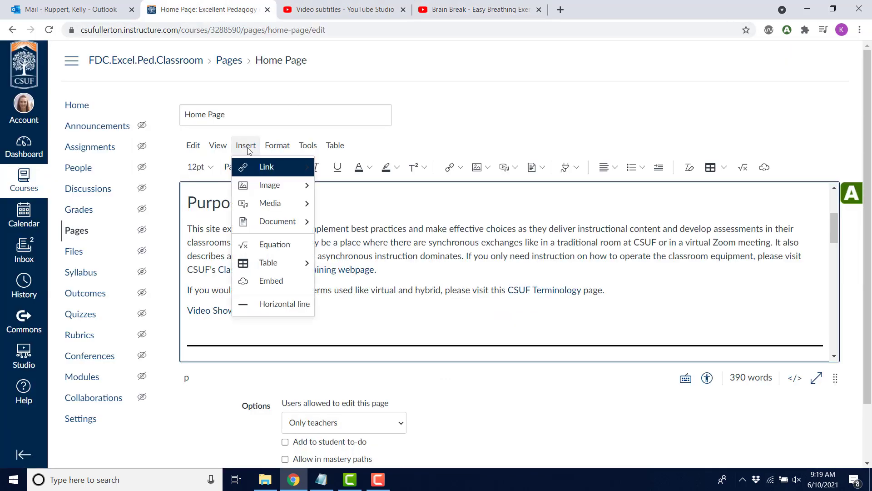
pyautogui.click(264, 281)
pyautogui.click(257, 264)
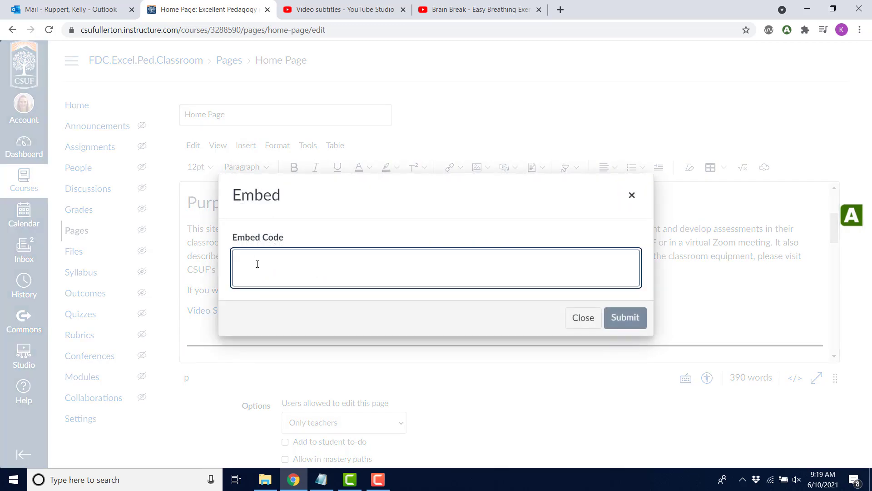
pyautogui.hotkey('ctrl', 'v')
pyautogui.click(626, 323)
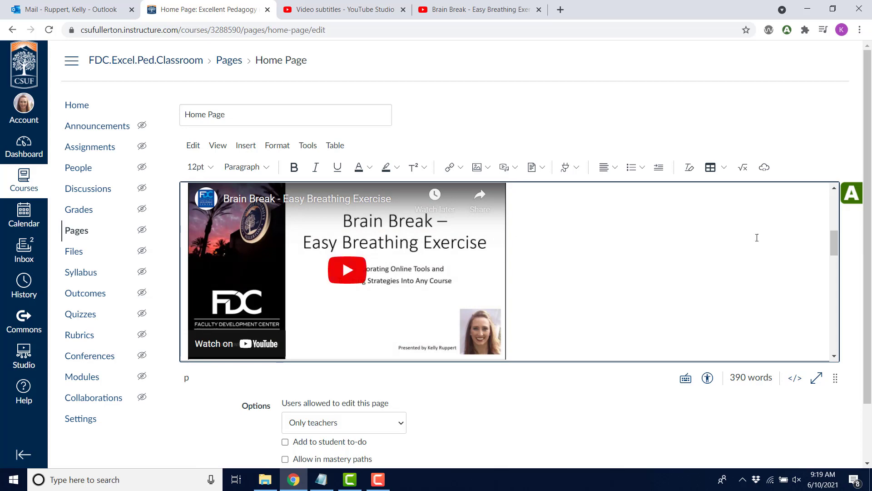
# Save the Home Page and view the new link and embedded video below the Purpose text
pyautogui.moveTo(833, 249); pyautogui.dragTo(835, 238)
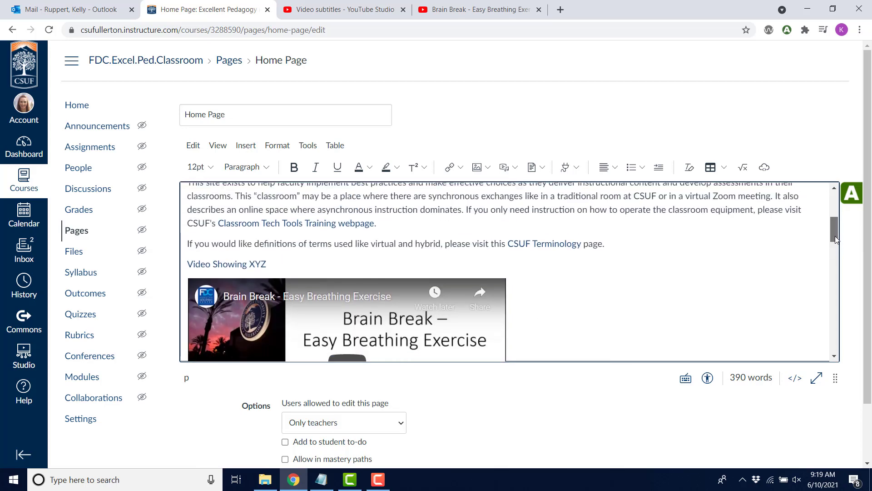
pyautogui.scroll(-2, 870, 251)
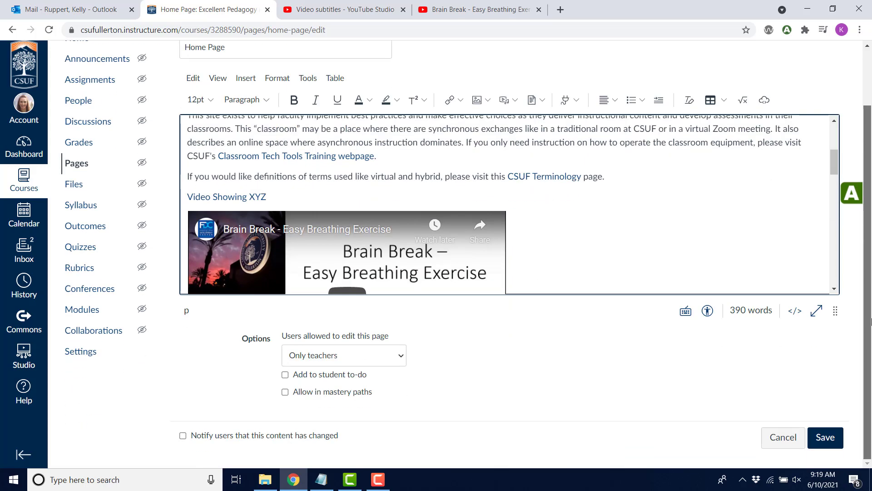
pyautogui.click(826, 438)
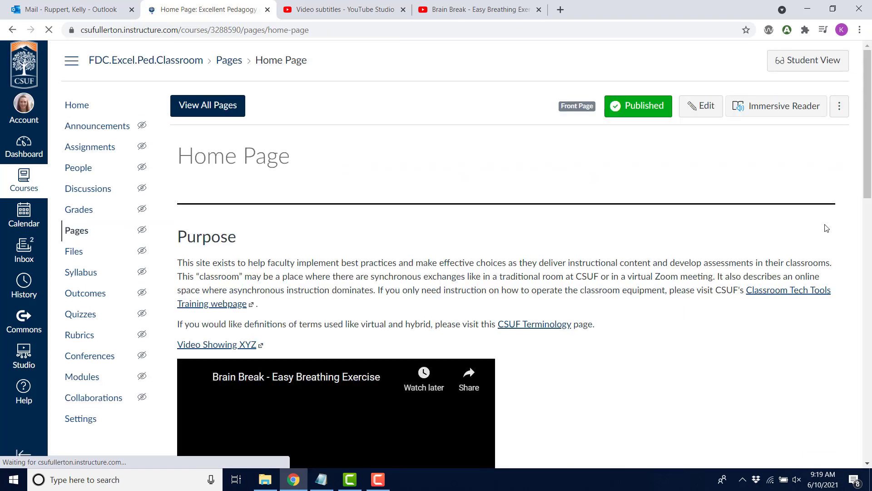
pyautogui.scroll(-2, 867, 177)
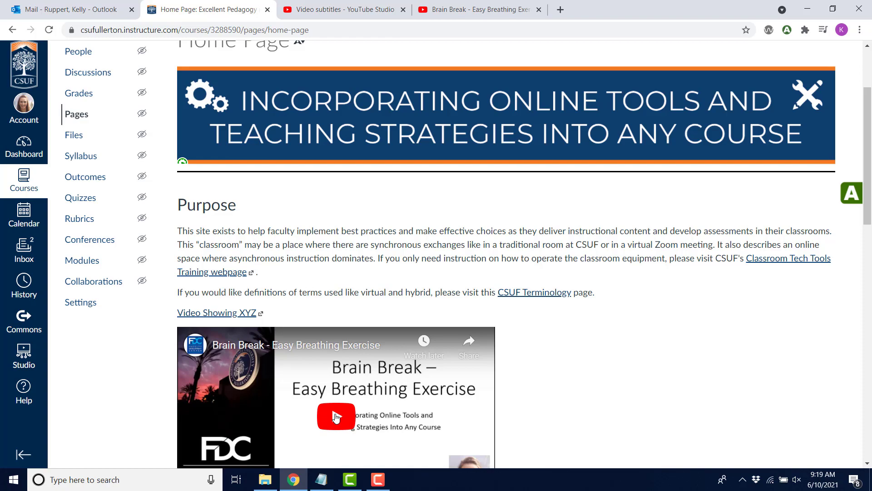
pyautogui.press('F10')
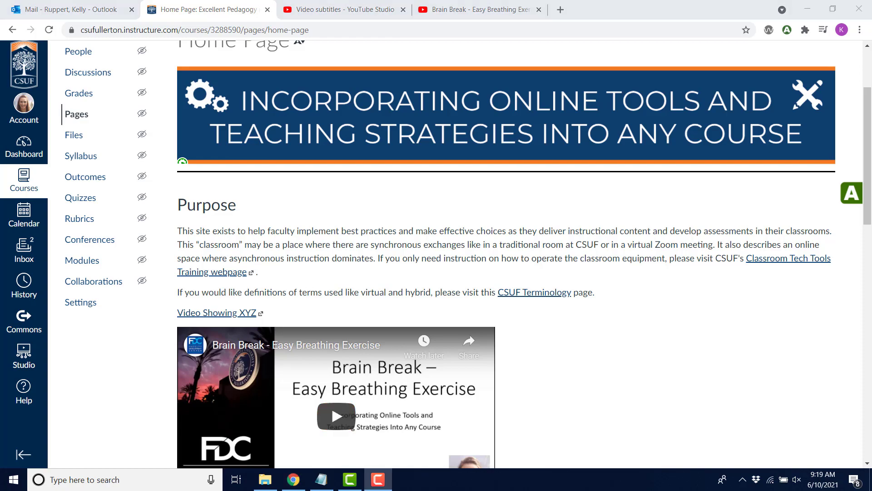